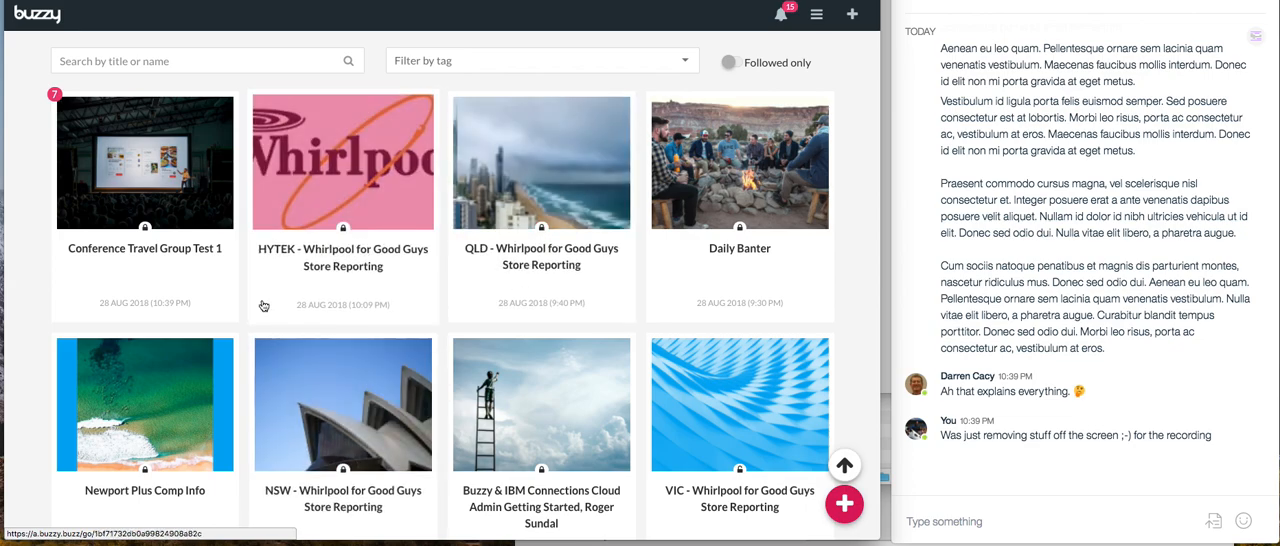
Open the Conference Travel Group Test 1 buzz and examine its itineraries, session notes, ped times, booth schedule and conference news sections
click(196, 277)
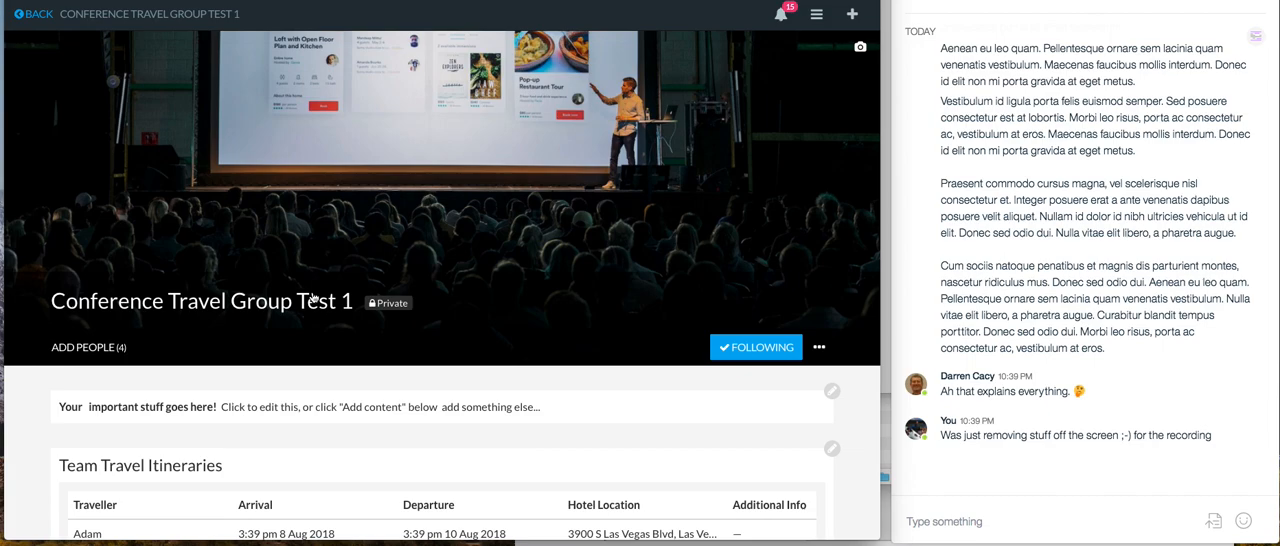
scroll(370, 323, down, 5)
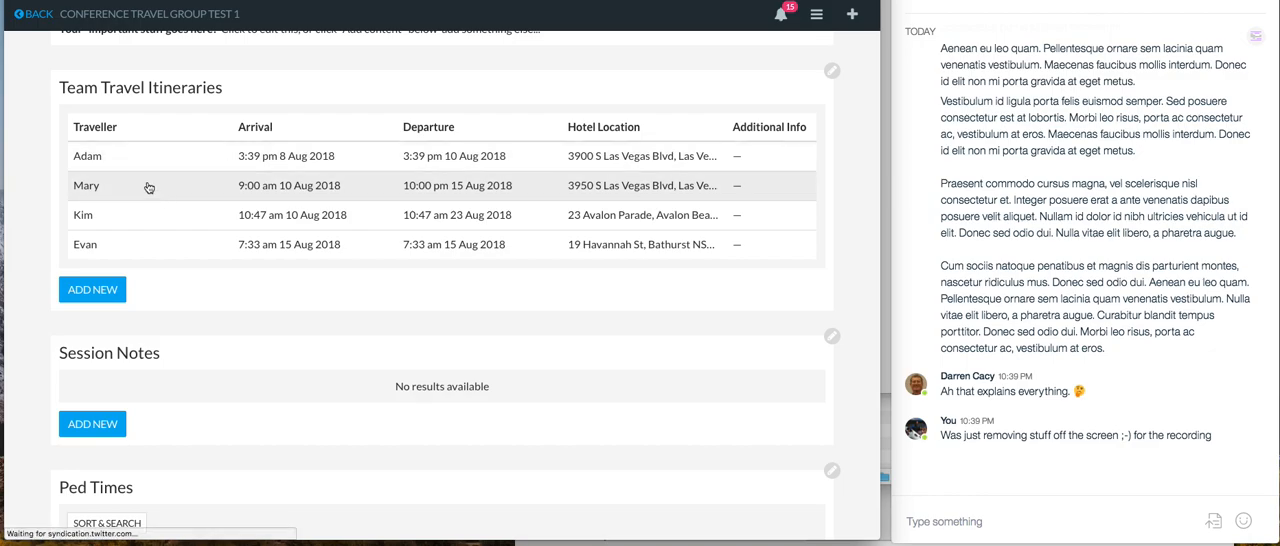
scroll(197, 368, down, 4)
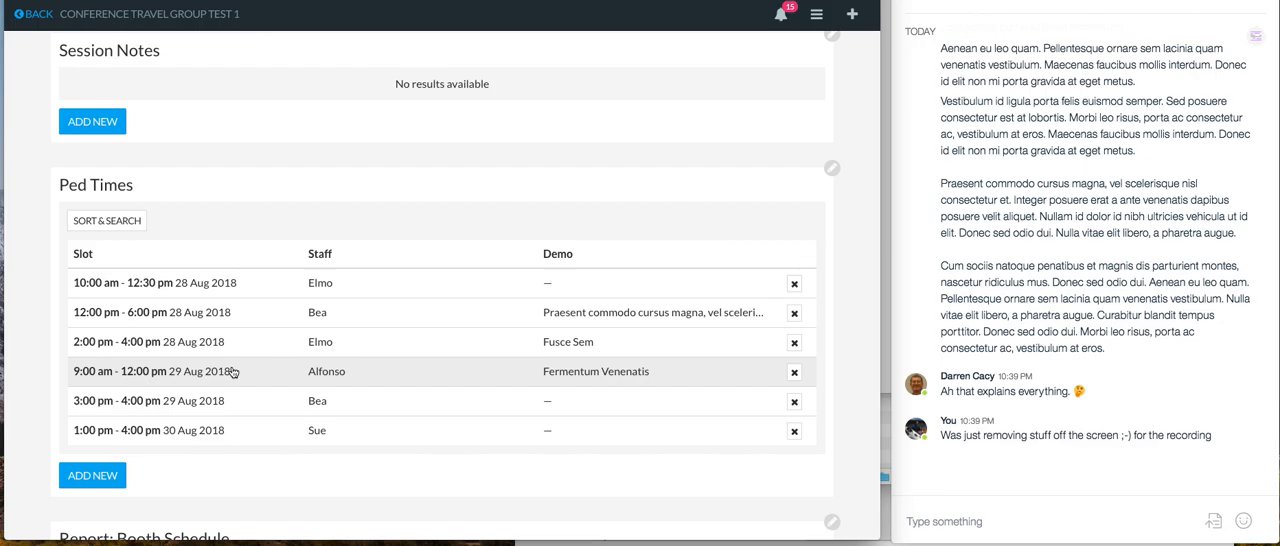
scroll(231, 369, down, 2)
scroll(231, 371, down, 7)
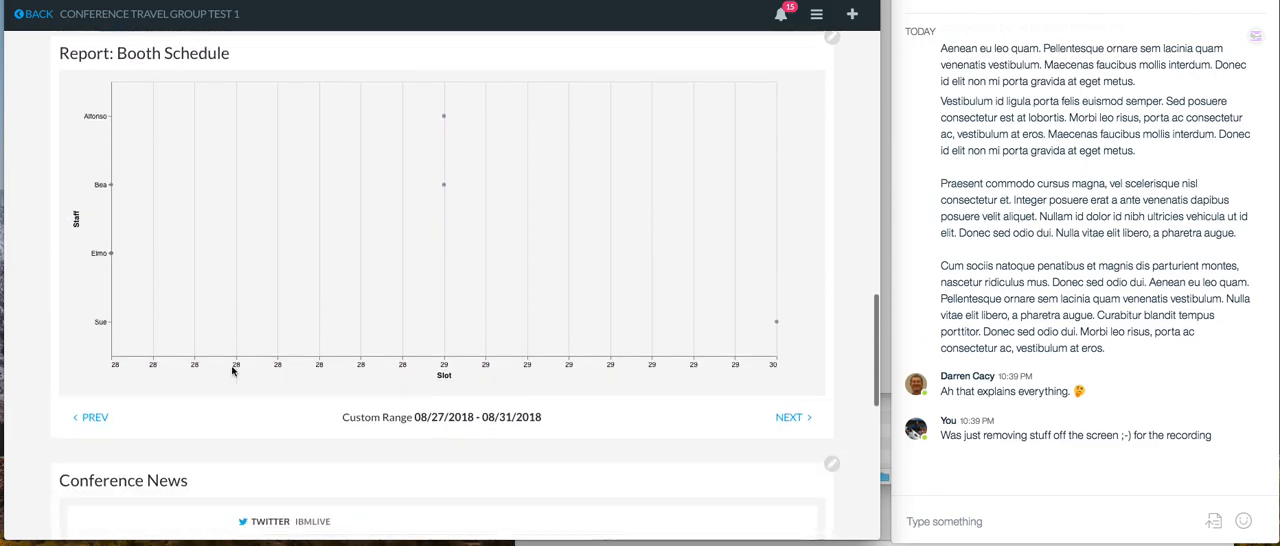
scroll(231, 371, down, 5)
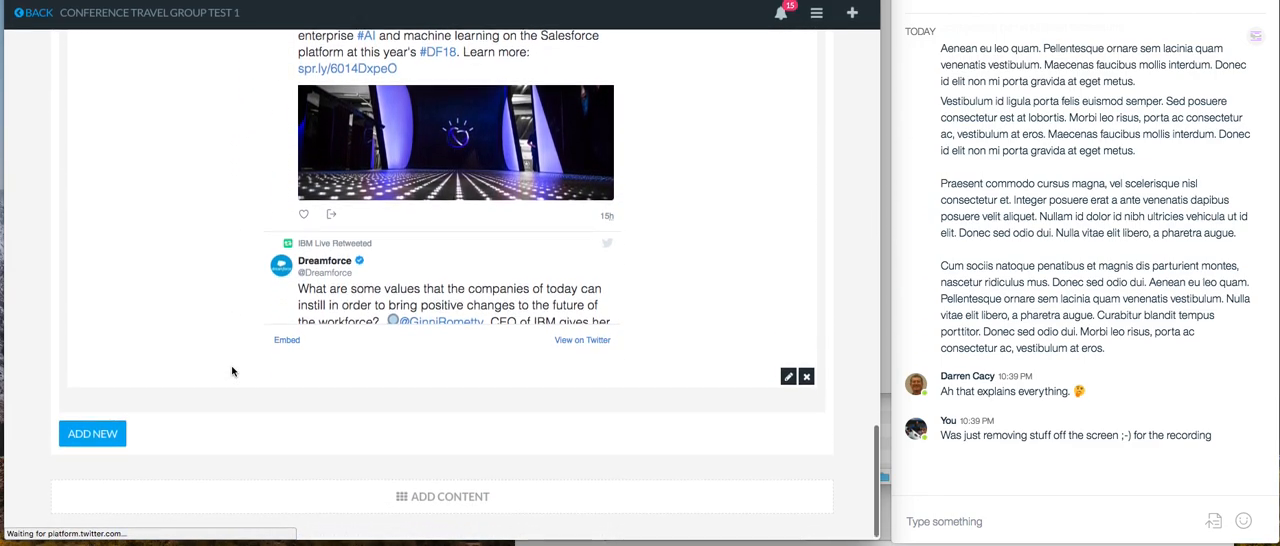
scroll(232, 370, up, 14)
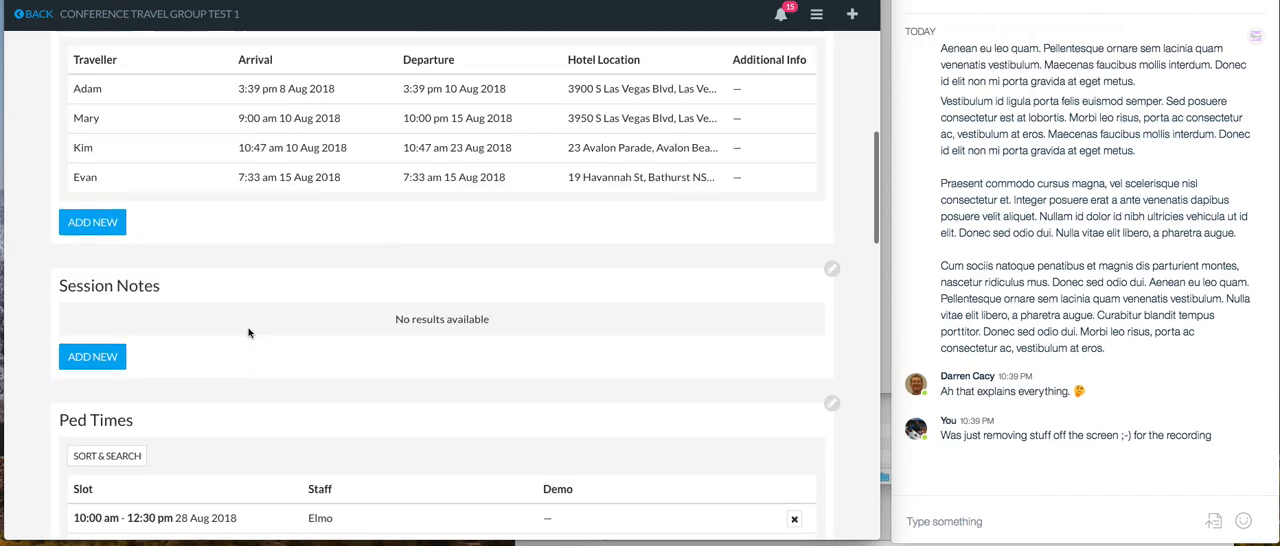
scroll(250, 334, down, 2)
scroll(250, 334, up, 4)
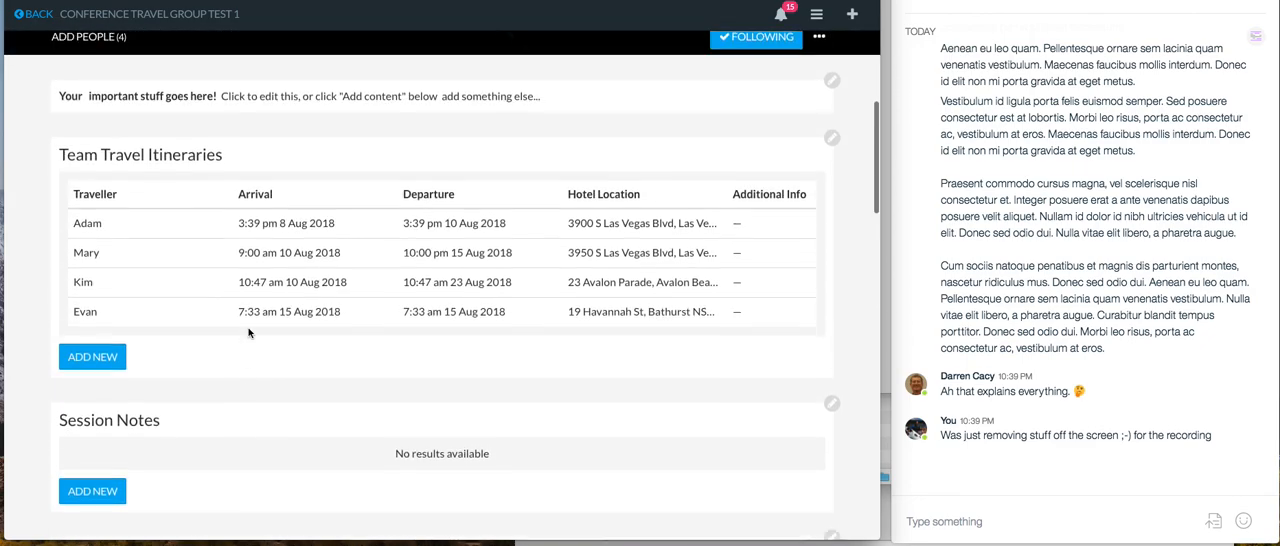
Examine the field definitions in the Team Travel Itineraries properties and the component types that can be added
click(831, 245)
click(828, 251)
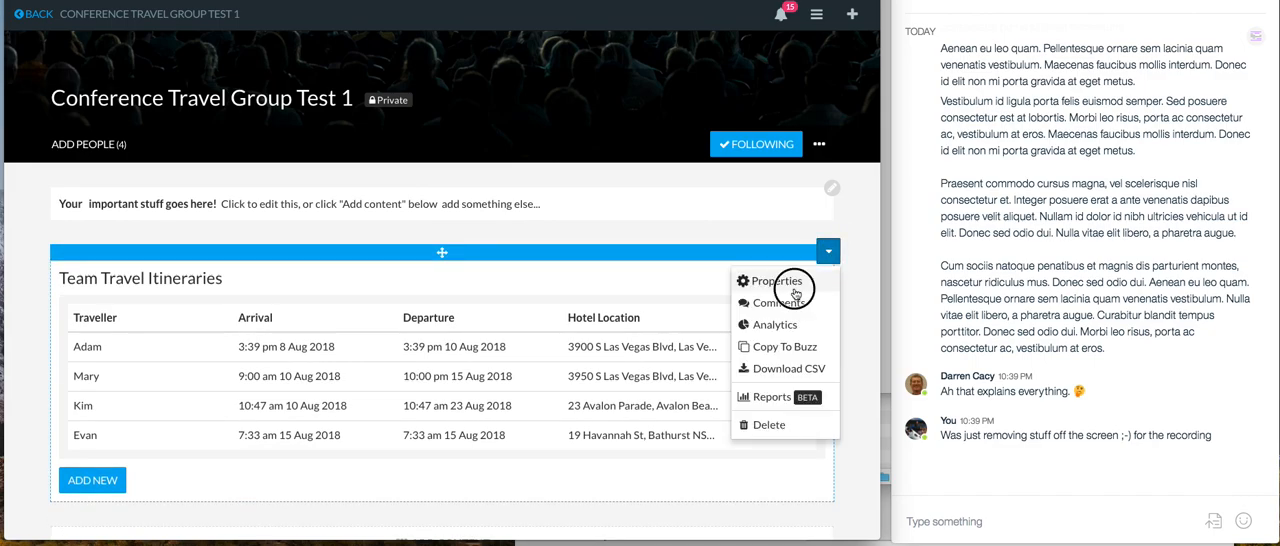
click(777, 282)
click(186, 18)
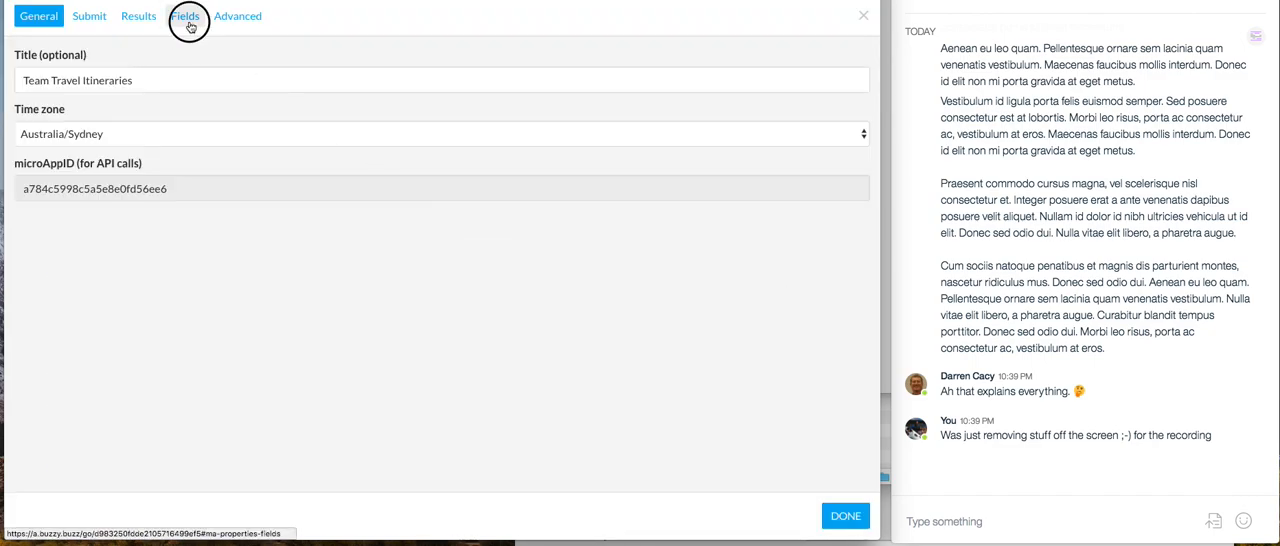
scroll(170, 304, down, 2)
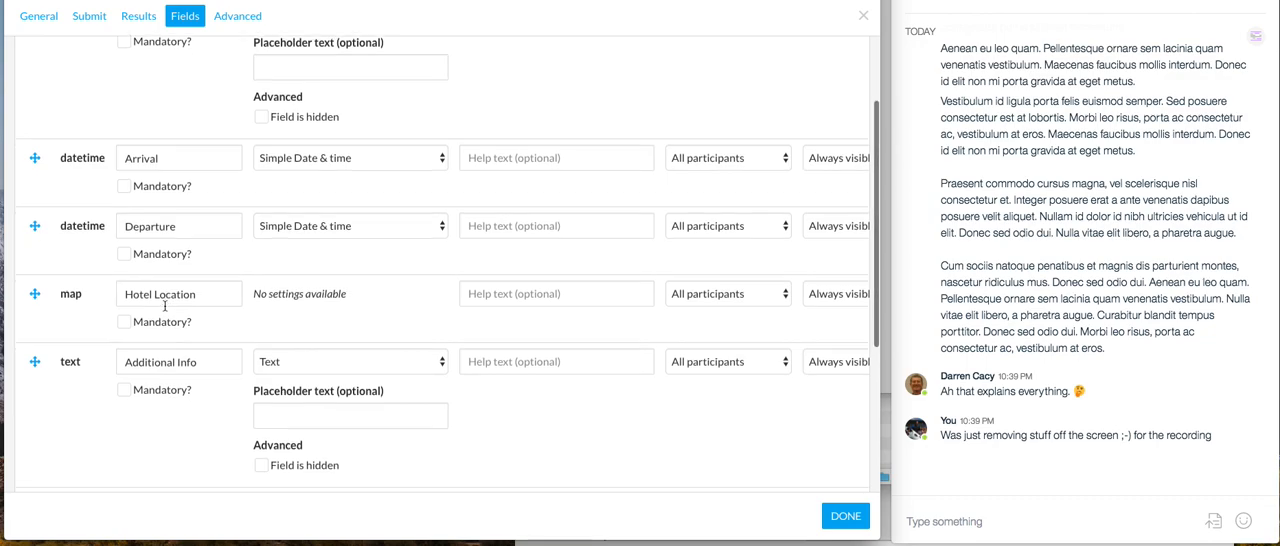
scroll(168, 305, down, 5)
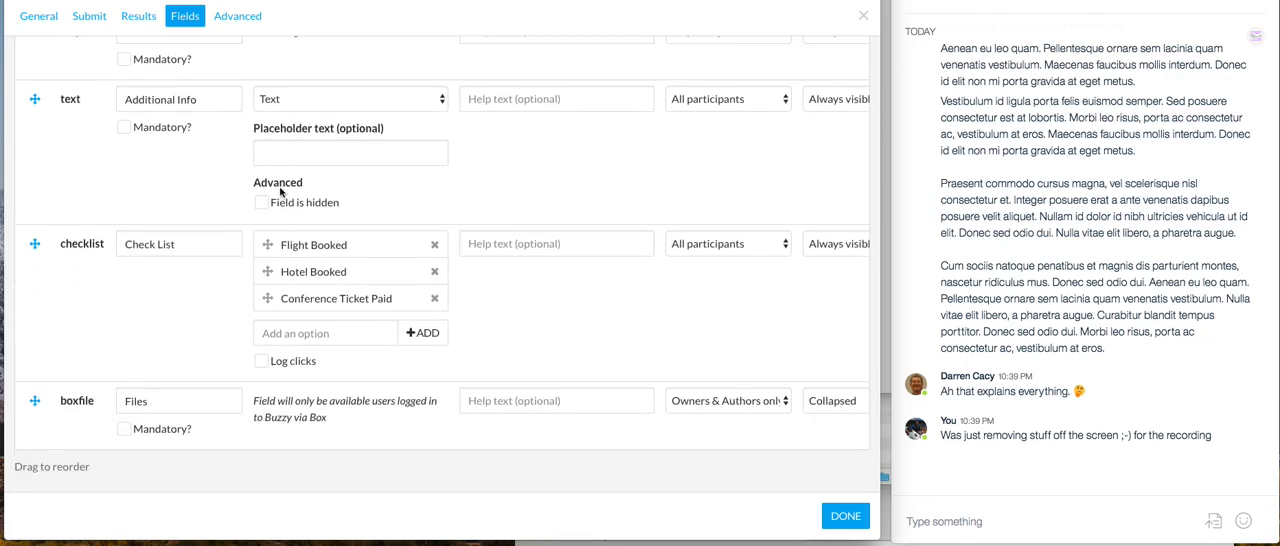
scroll(150, 300, up, 7)
click(211, 62)
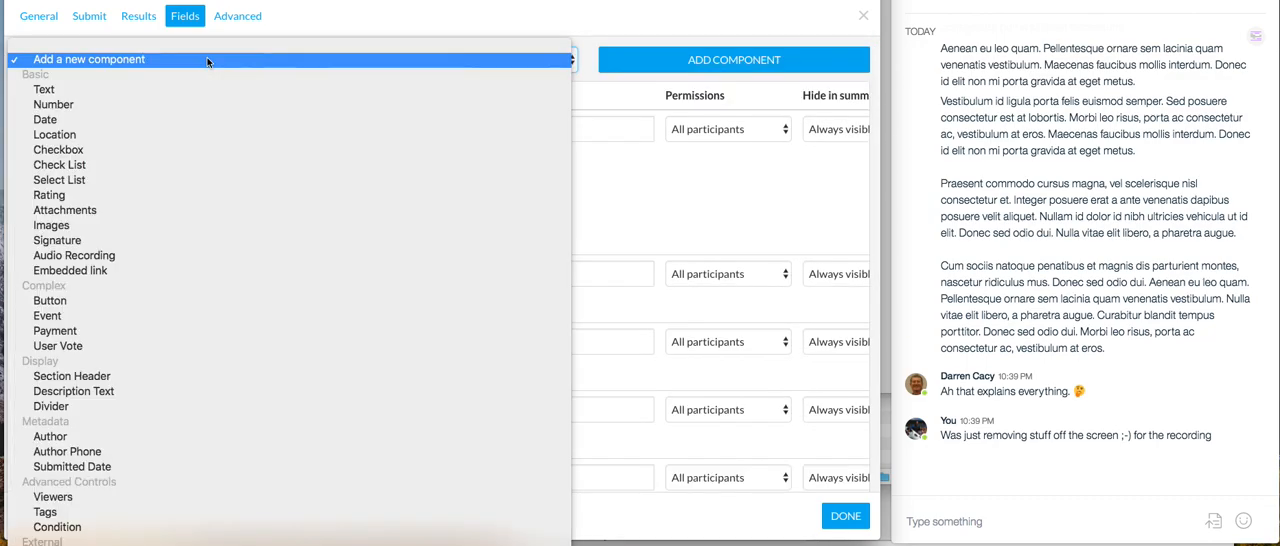
click(611, 27)
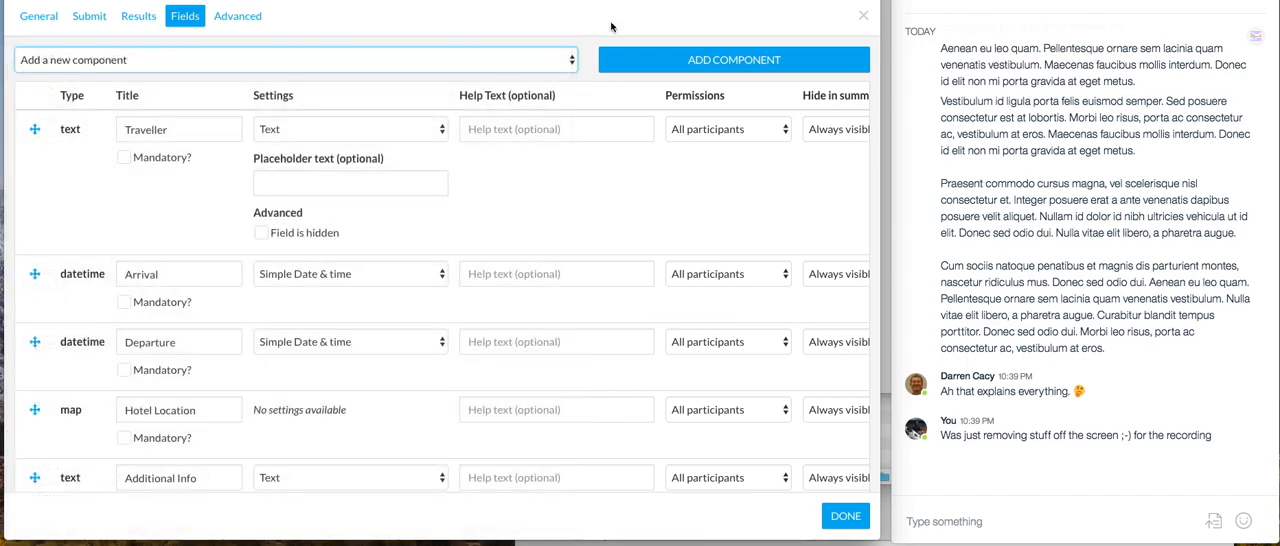
click(842, 514)
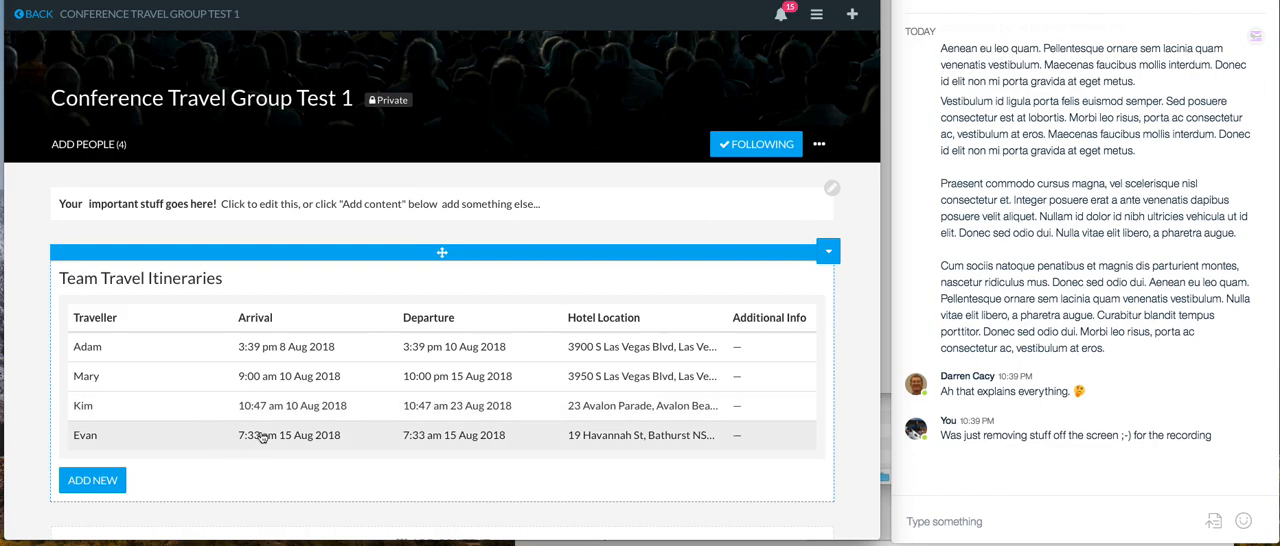
Open the first traveller's record in Team Travel Itineraries and examine its travel details, check list and files section
scroll(242, 382, down, 2)
scroll(240, 387, down, 2)
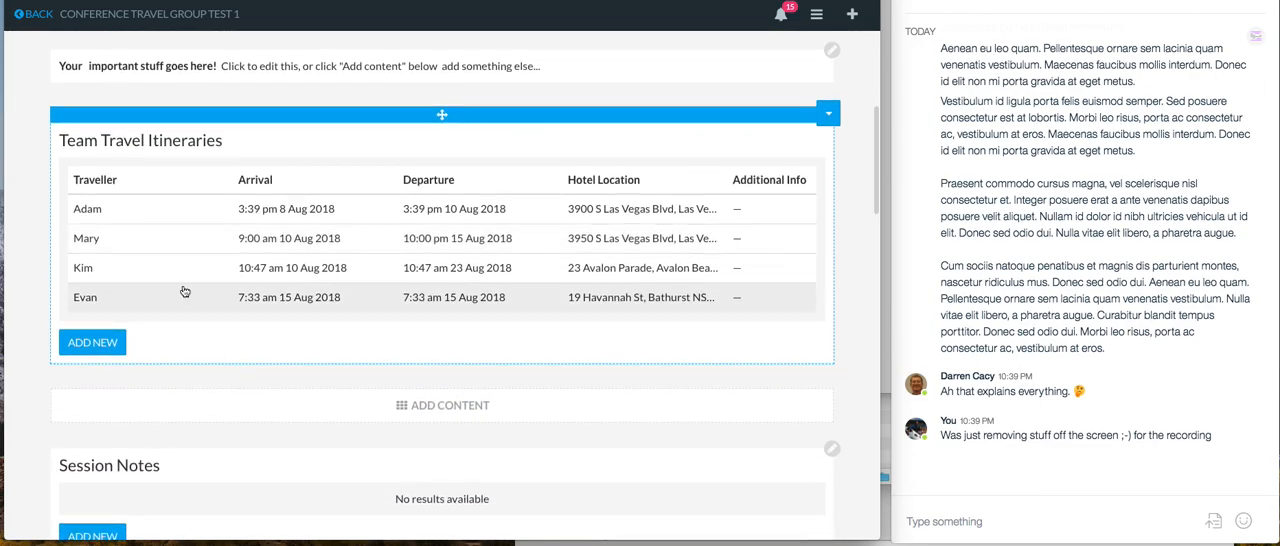
click(144, 221)
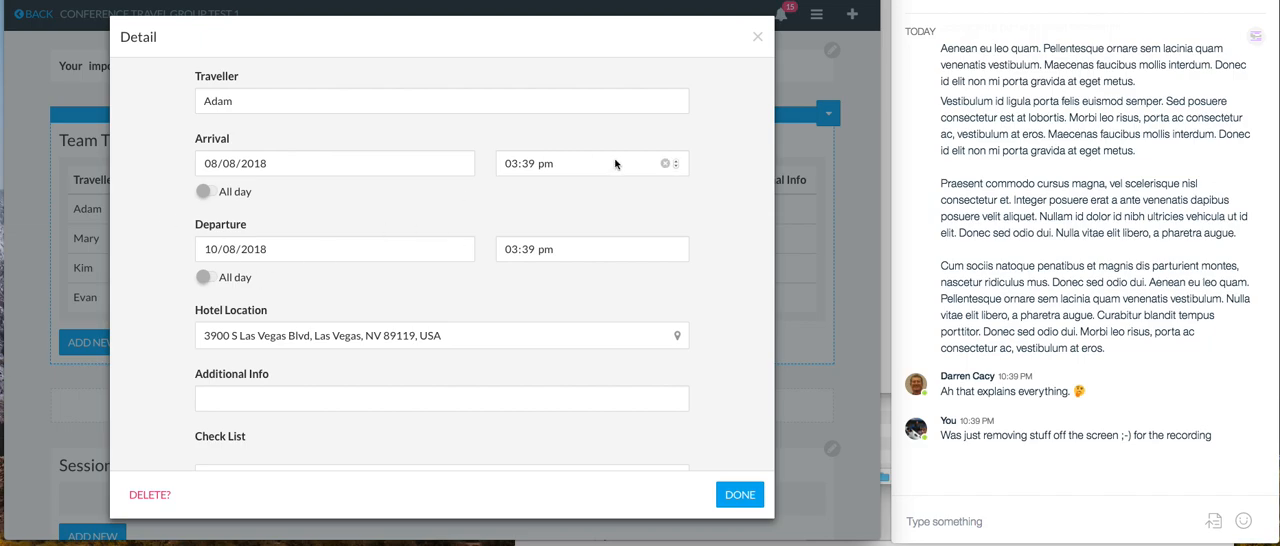
scroll(356, 276, down, 5)
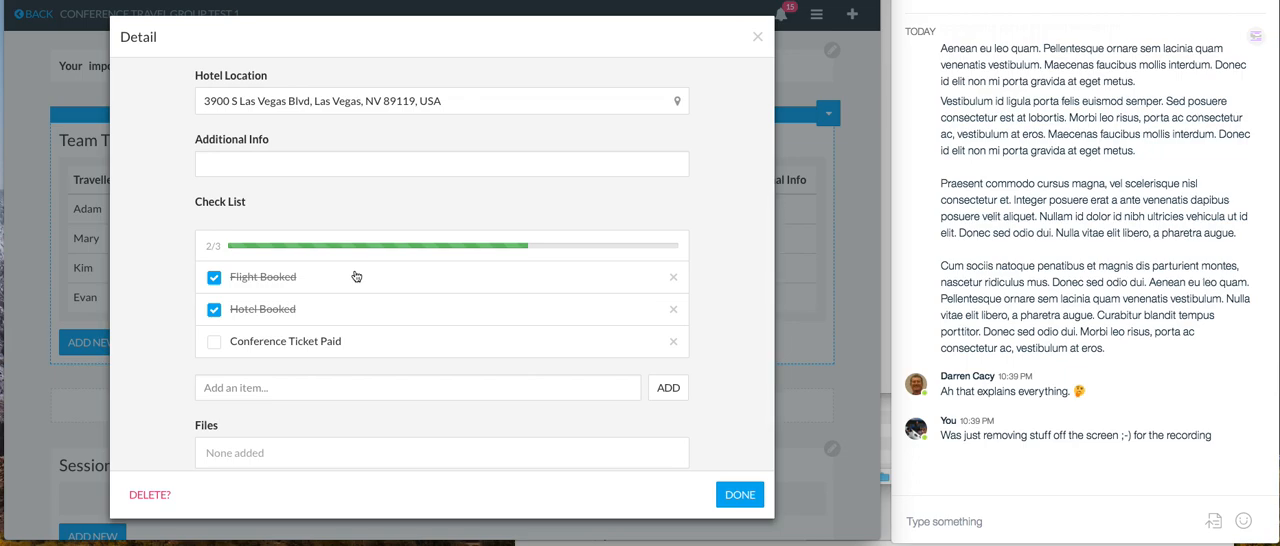
scroll(356, 276, down, 2)
scroll(356, 276, up, 5)
scroll(356, 276, down, 5)
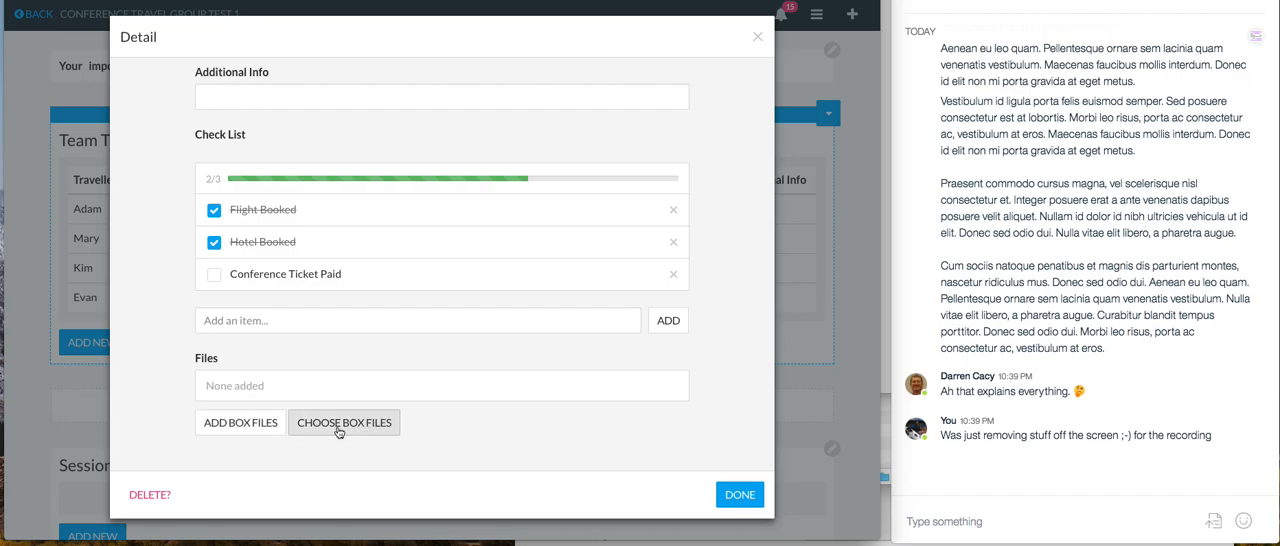
click(338, 428)
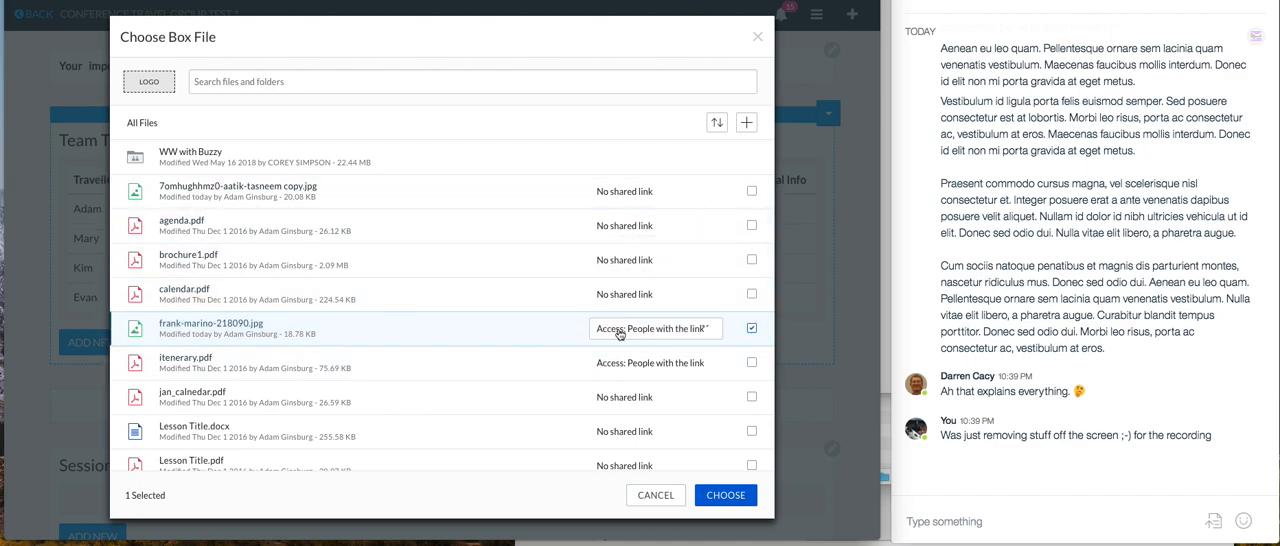
click(709, 296)
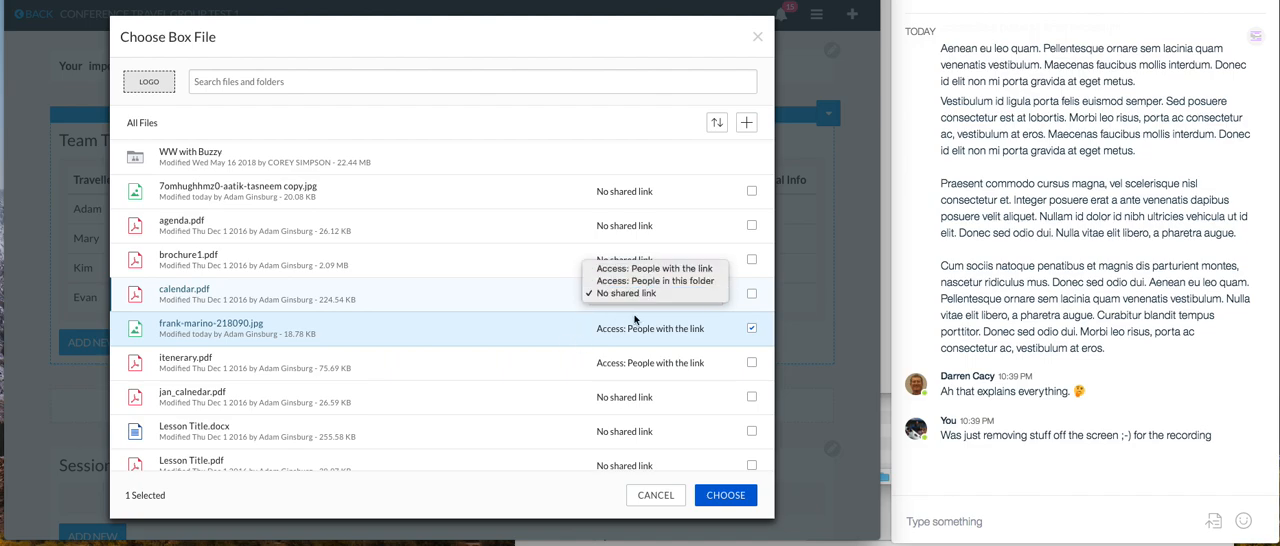
click(586, 342)
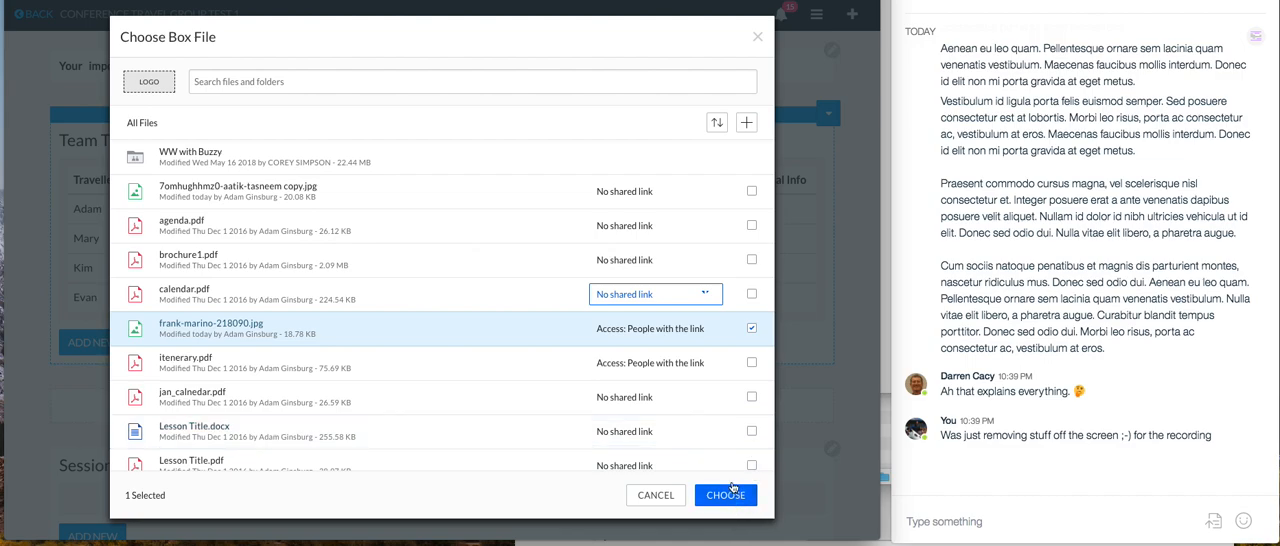
click(751, 363)
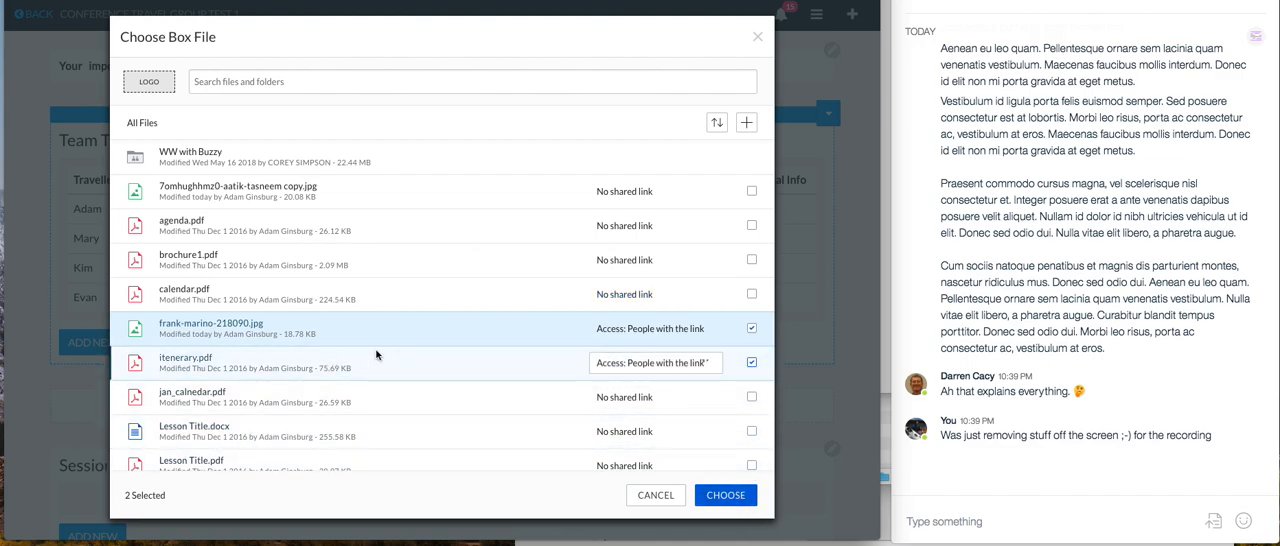
click(724, 497)
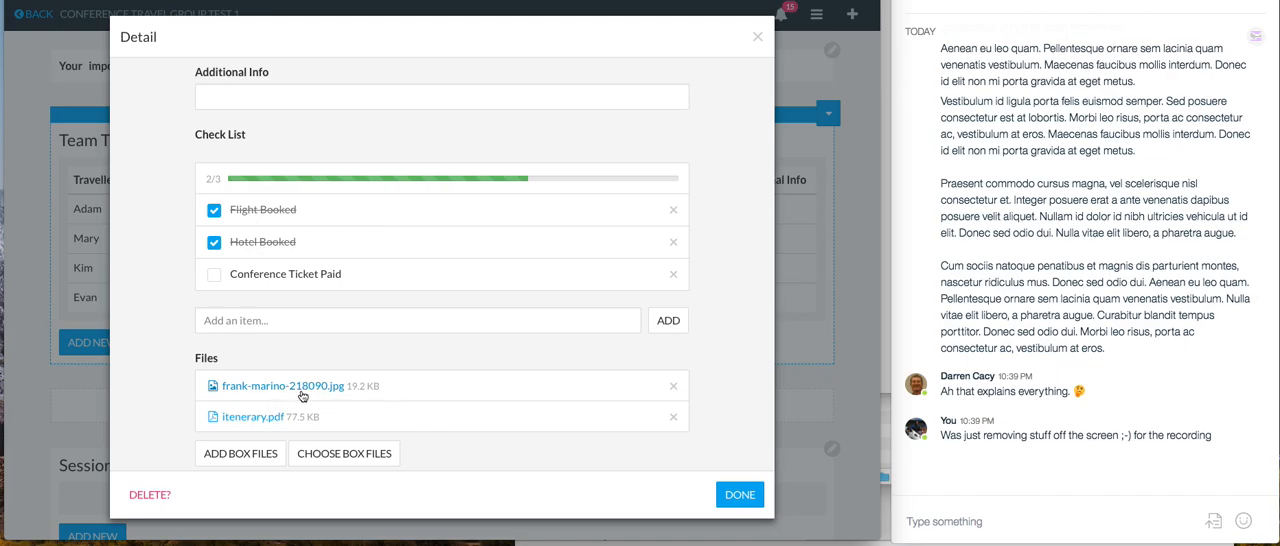
Preview the attached frank-marino-218090.jpg and the hotel location on the map, and finish editing the traveller's record
click(298, 387)
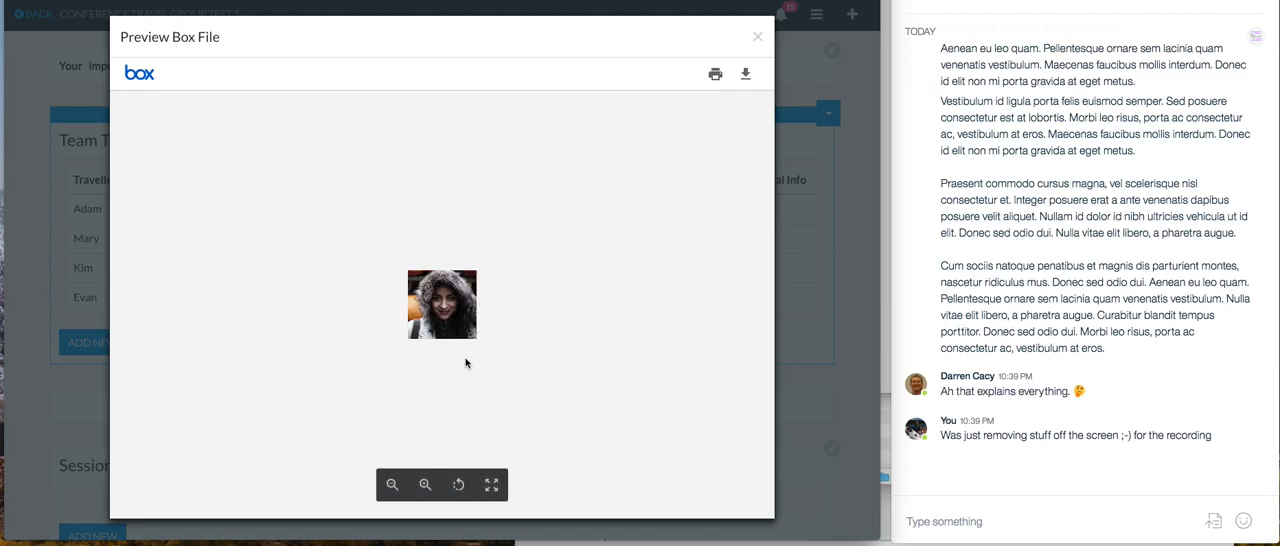
click(757, 40)
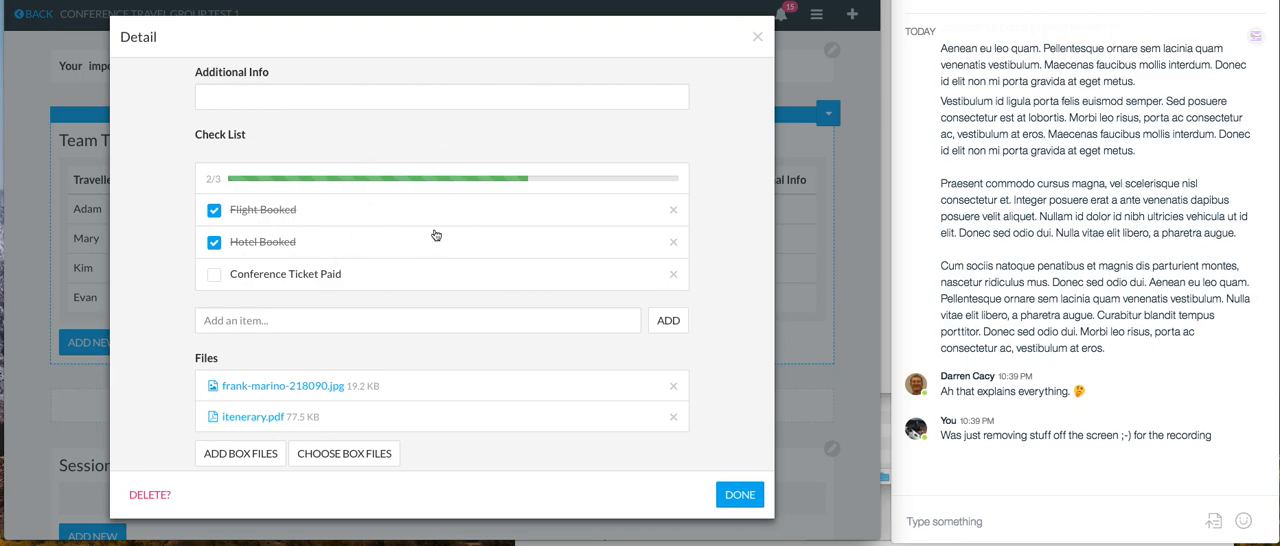
scroll(357, 325, down, 1)
scroll(330, 290, up, 3)
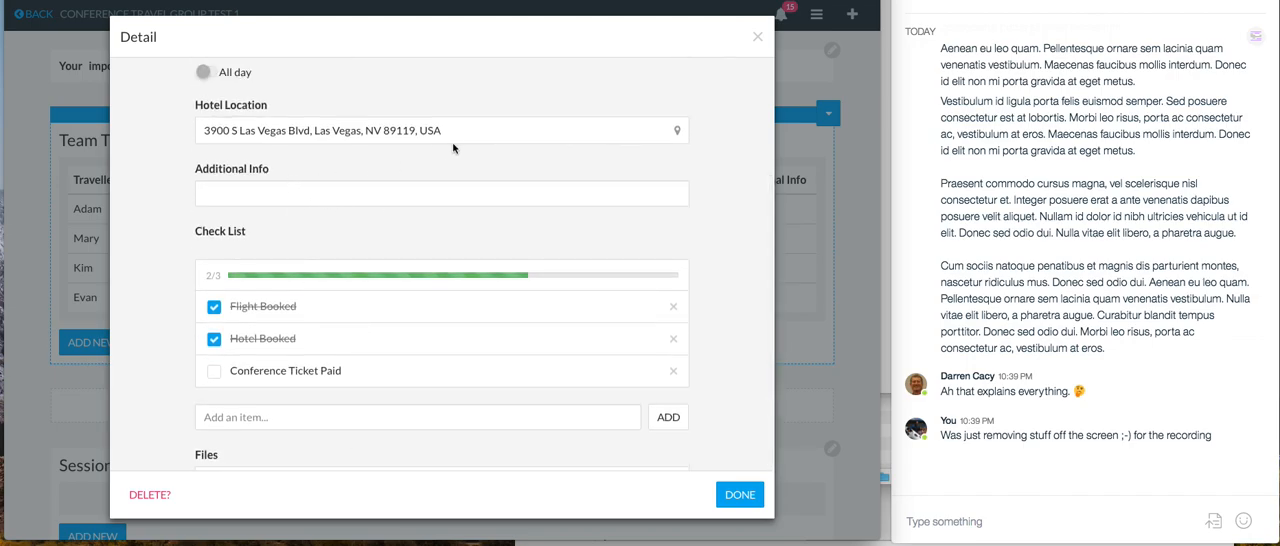
click(676, 131)
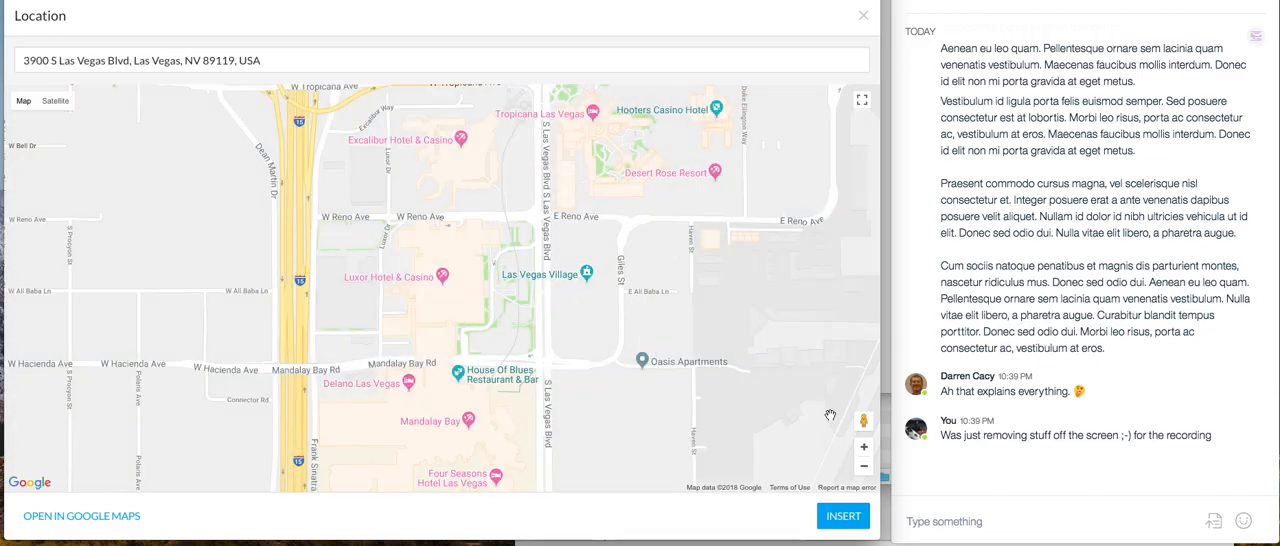
click(864, 20)
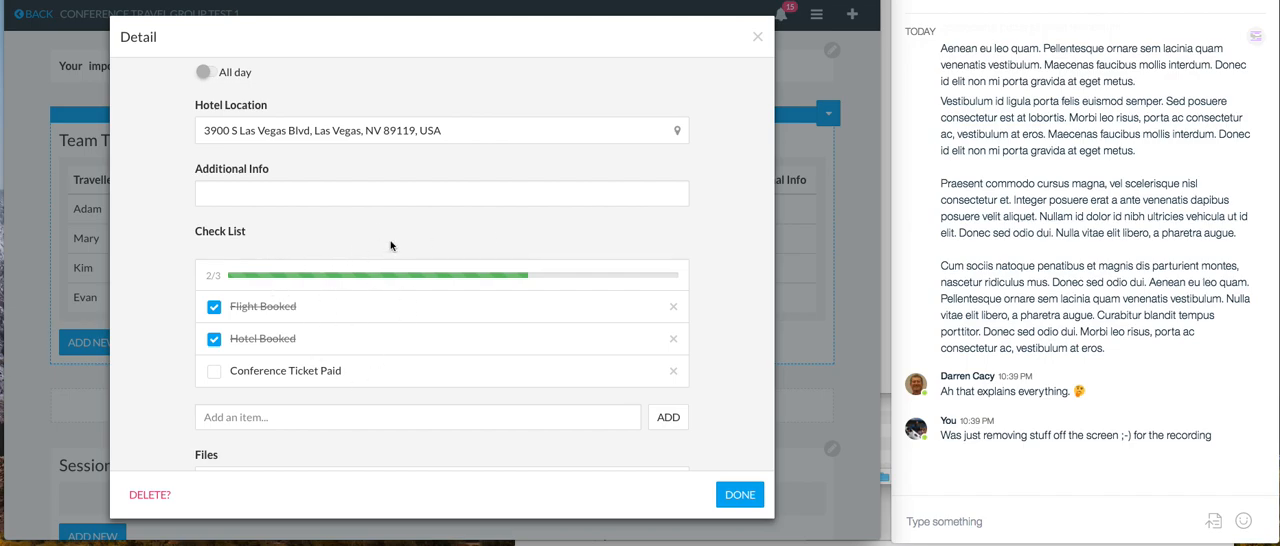
click(761, 493)
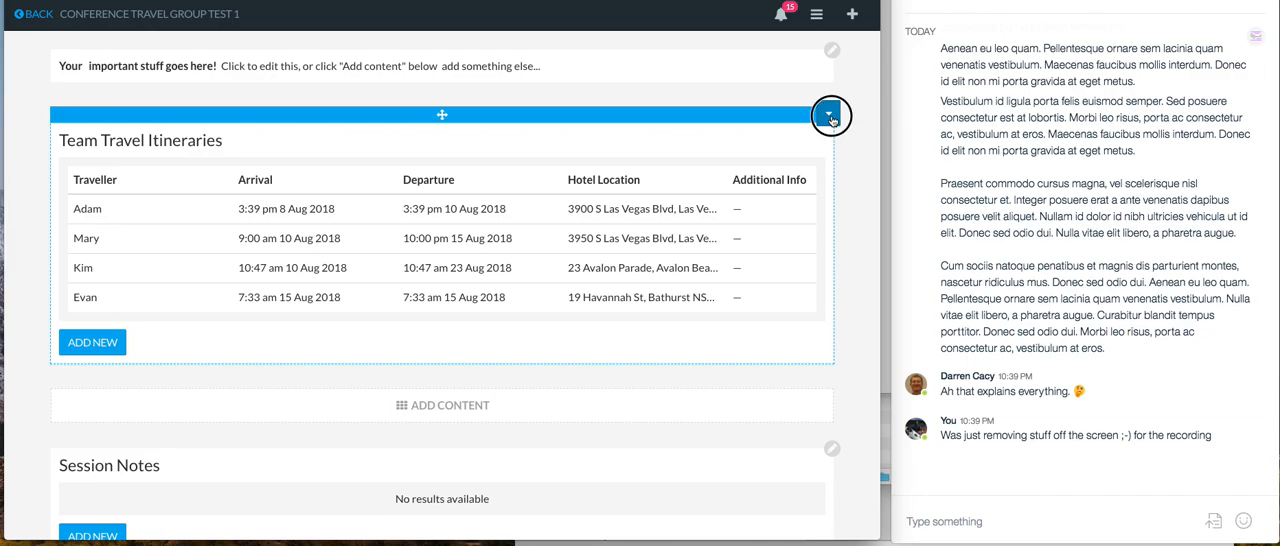
In the advanced properties of Team Travel Itineraries, start a new action with the identifier "files"
click(829, 116)
click(795, 145)
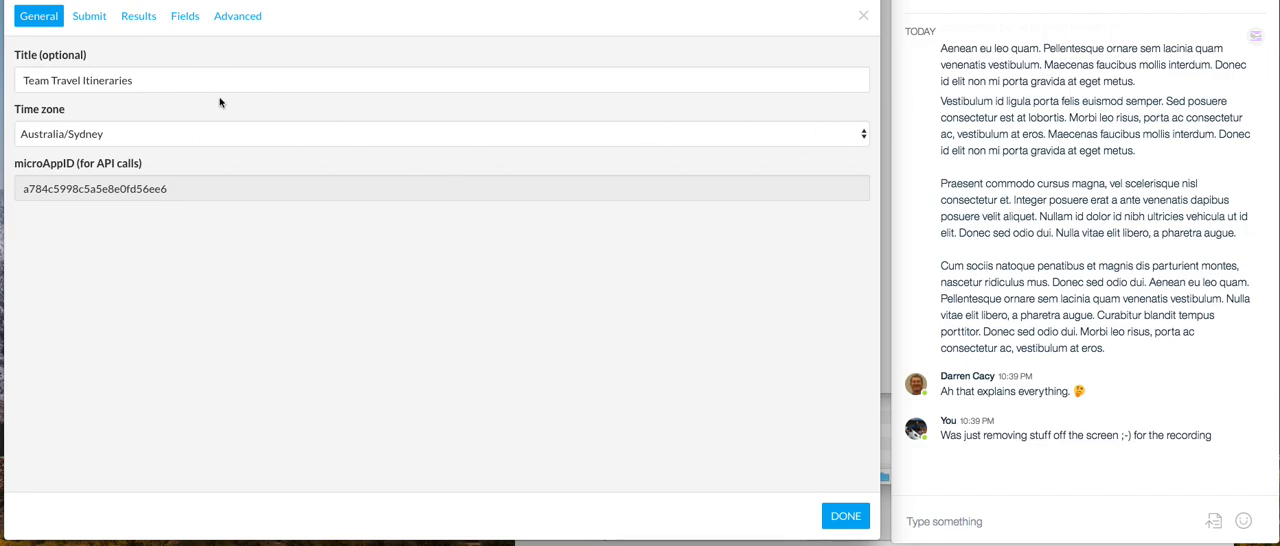
click(229, 20)
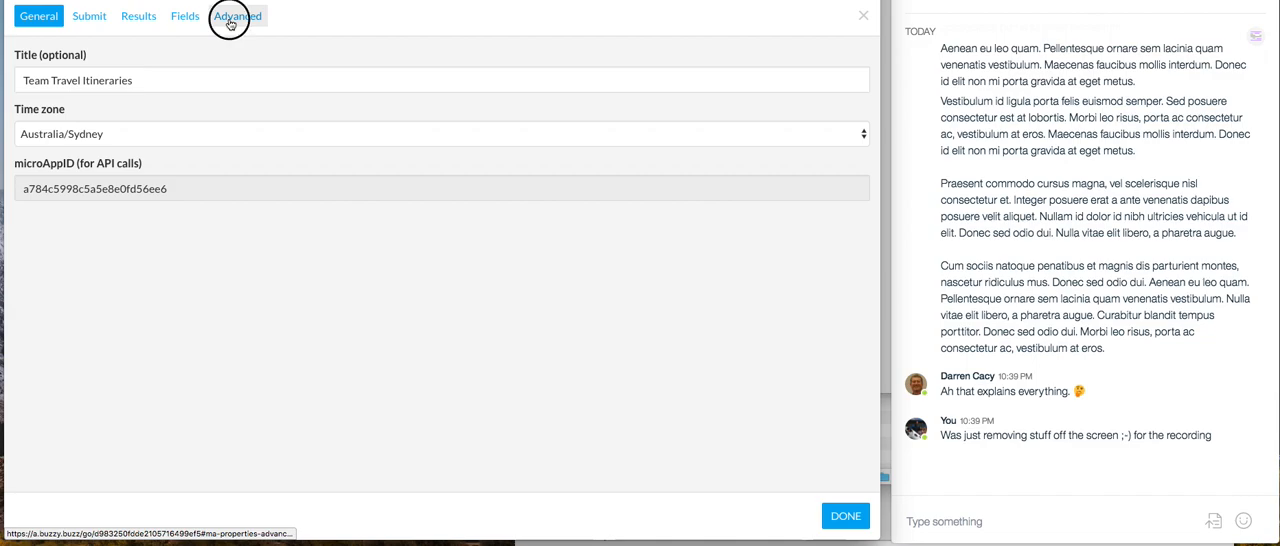
click(57, 269)
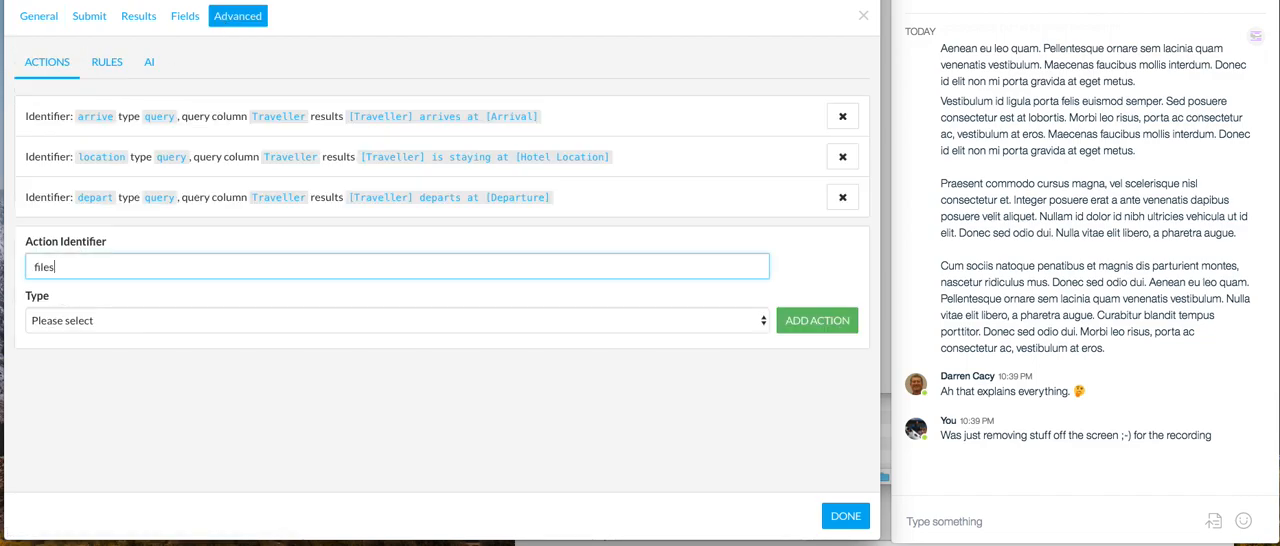
text(files)
Make the files action a Query that looks up records by the Traveller field
click(86, 323)
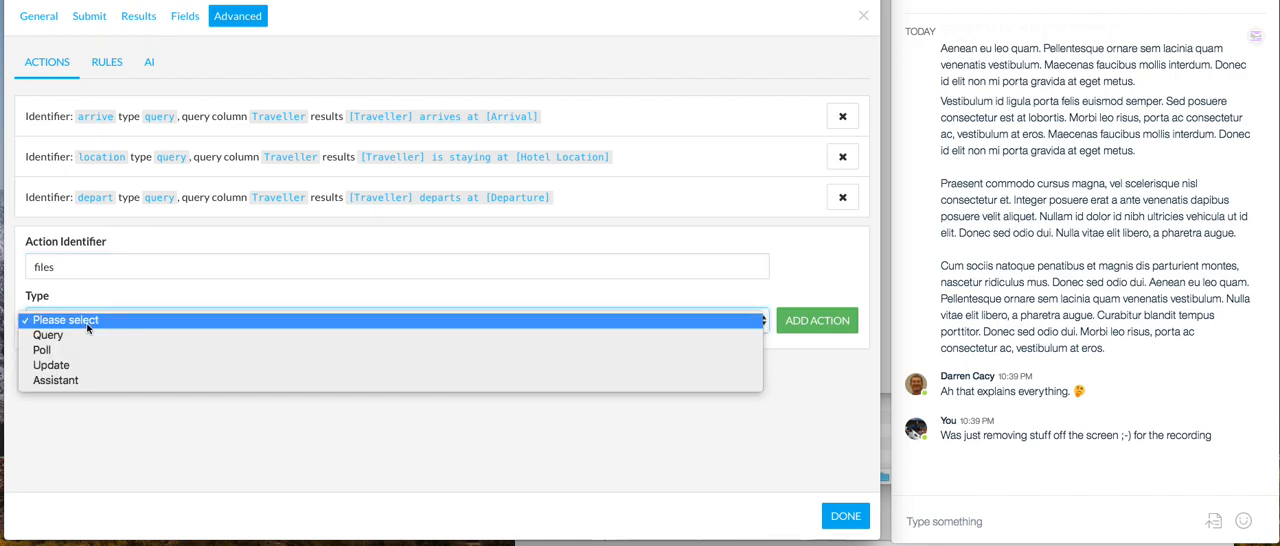
click(89, 336)
click(70, 376)
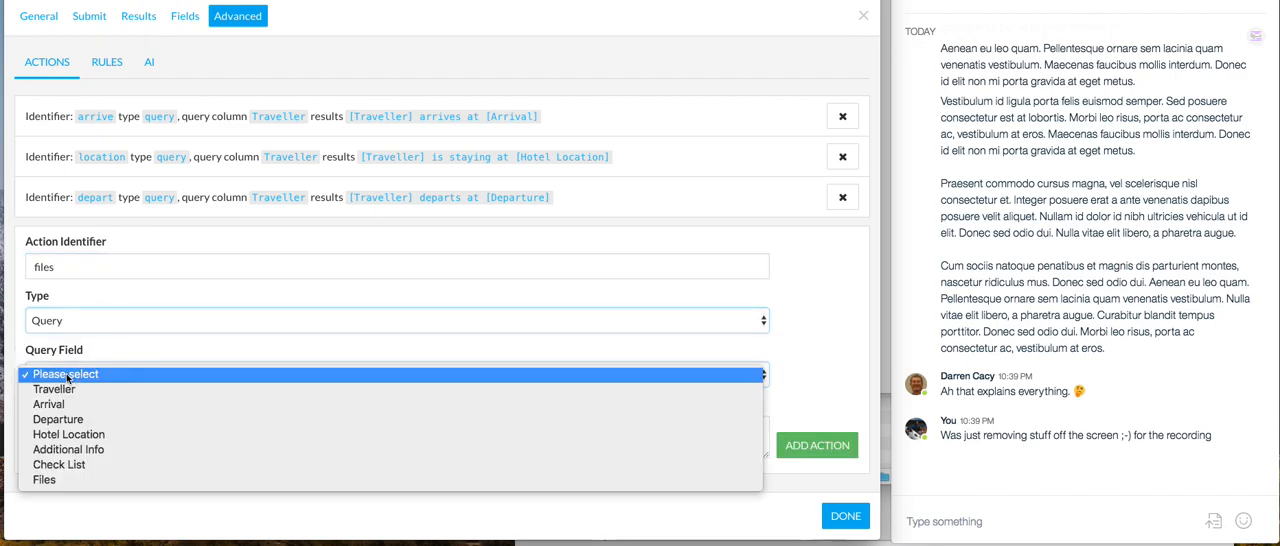
click(67, 390)
Begin the files action's results text with "The files for [Traveller] are: ["
click(69, 429)
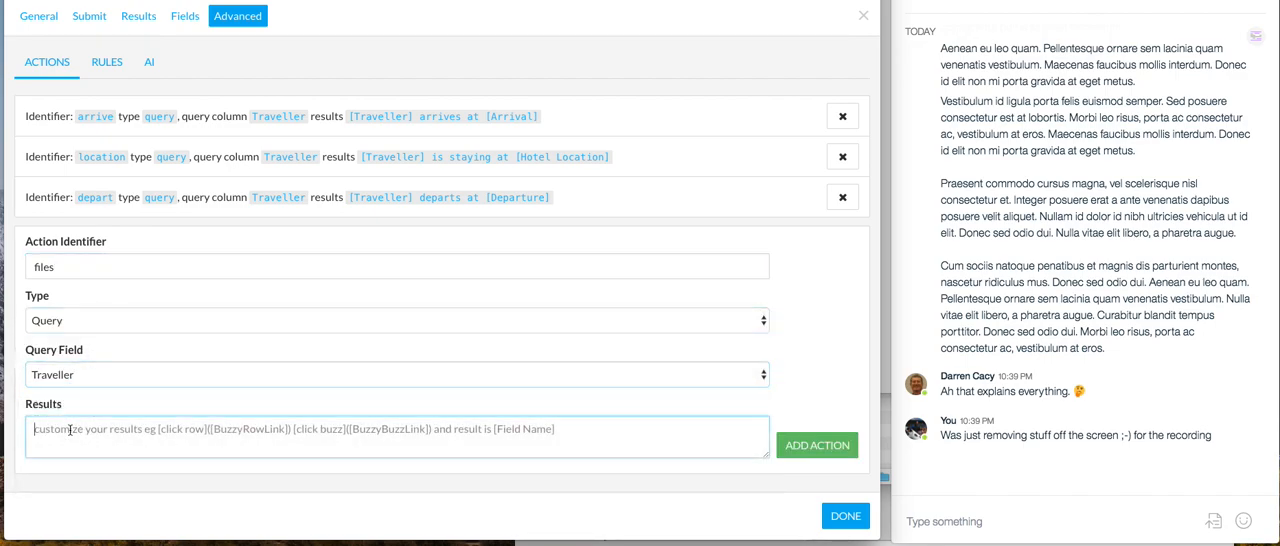
text(The fi)
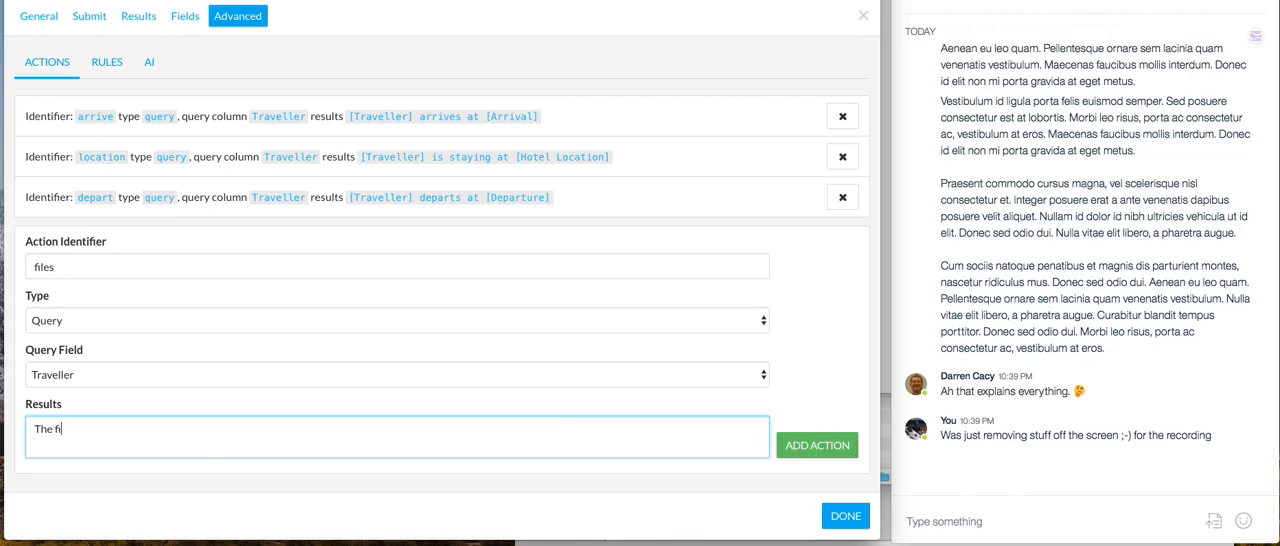
text(les for [)
text(Traveller] are: [)
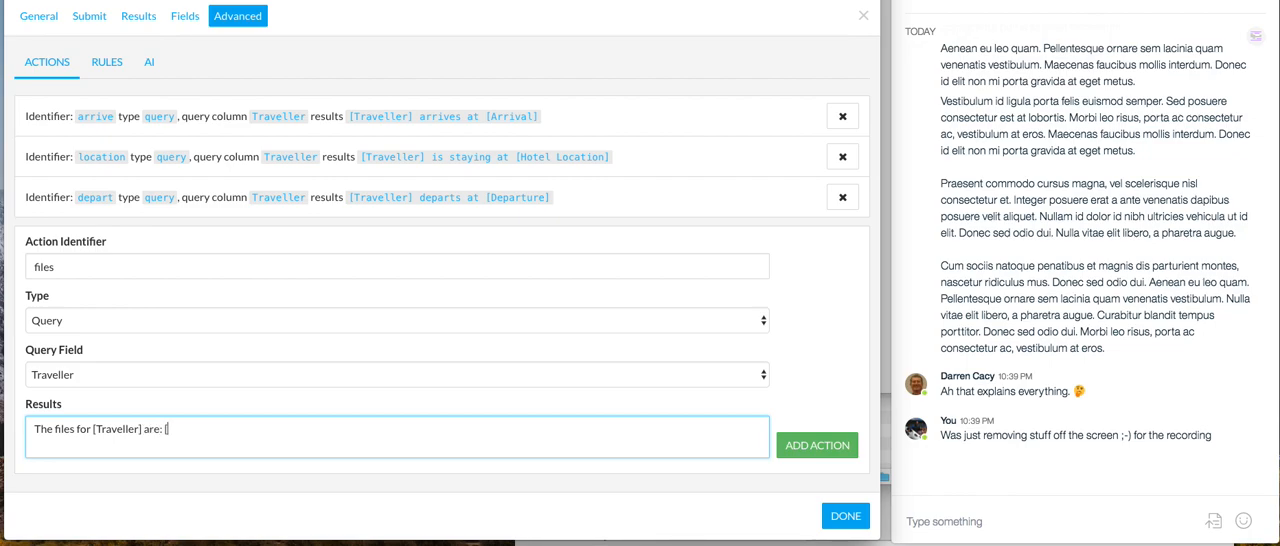
Copy the boxfile field's name to complete the results text with [Files], add the action and finish editing the properties
click(180, 17)
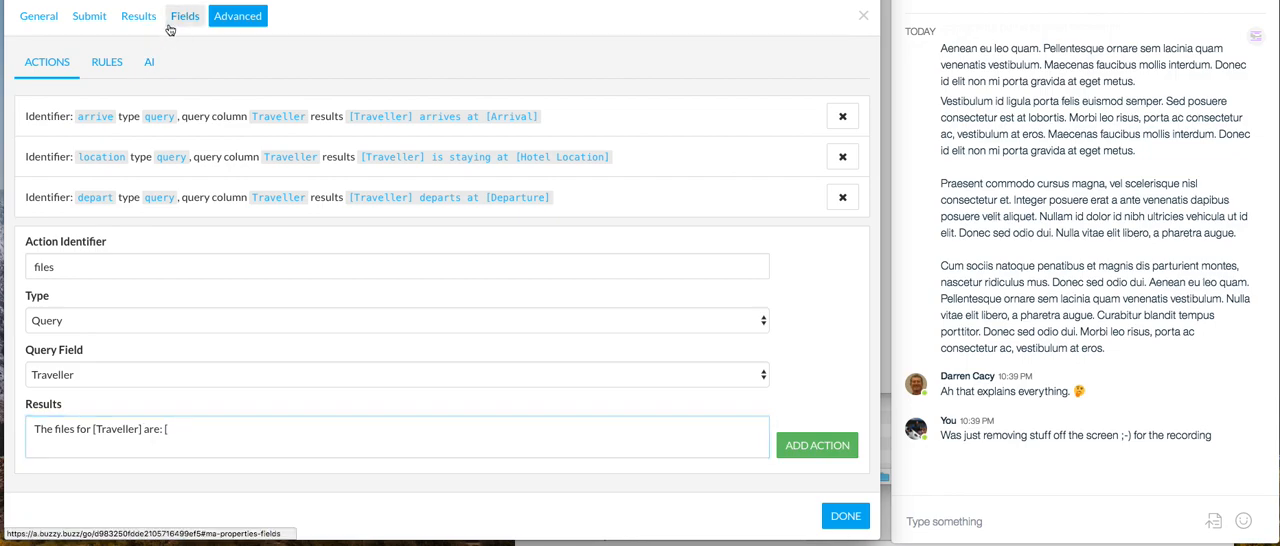
scroll(168, 395, down, 1)
scroll(168, 395, down, 5)
double_click(126, 401)
key(super+c)
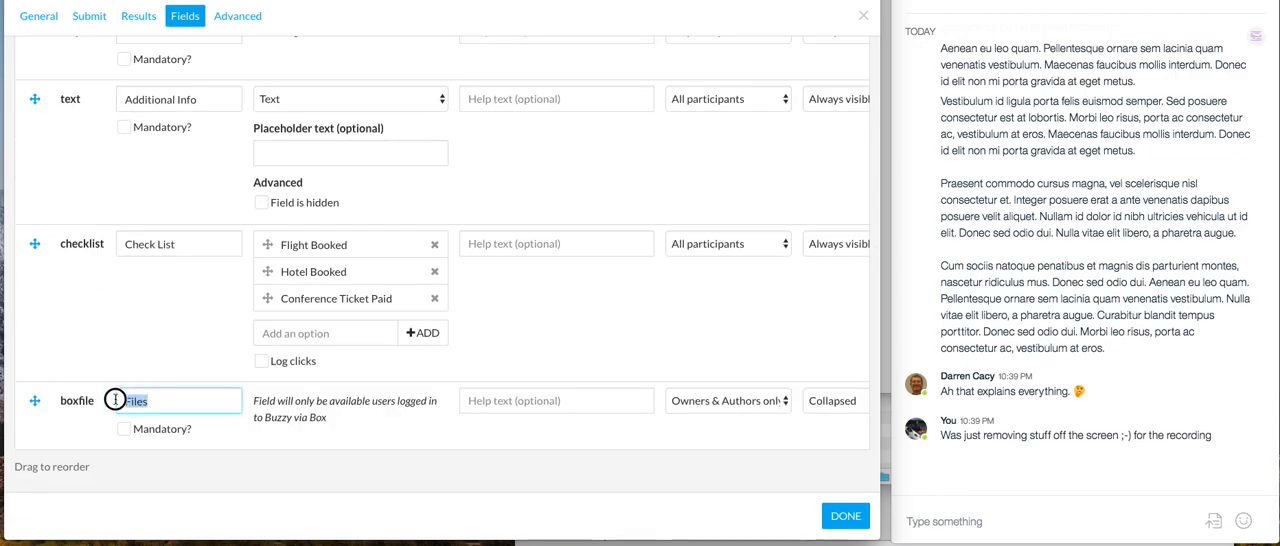
click(223, 15)
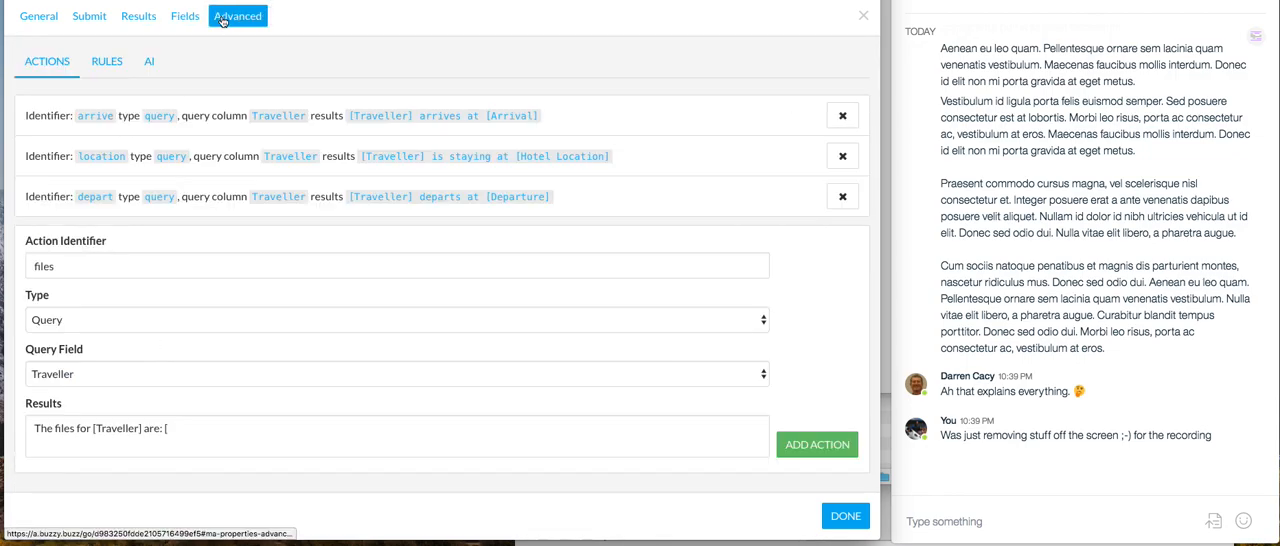
click(179, 432)
key(super+v)
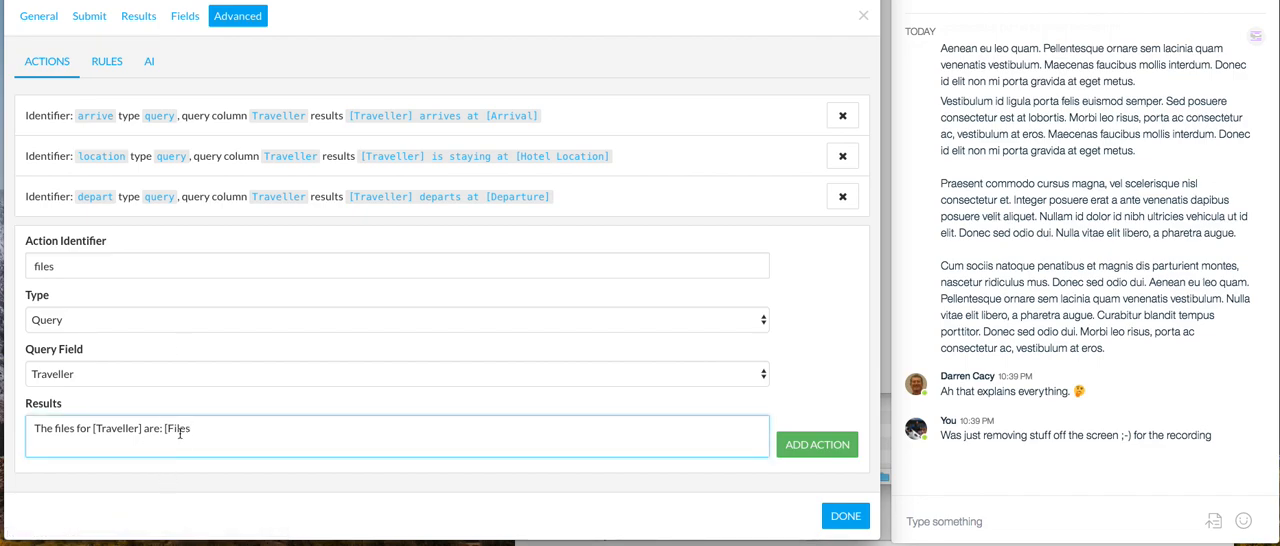
click(826, 446)
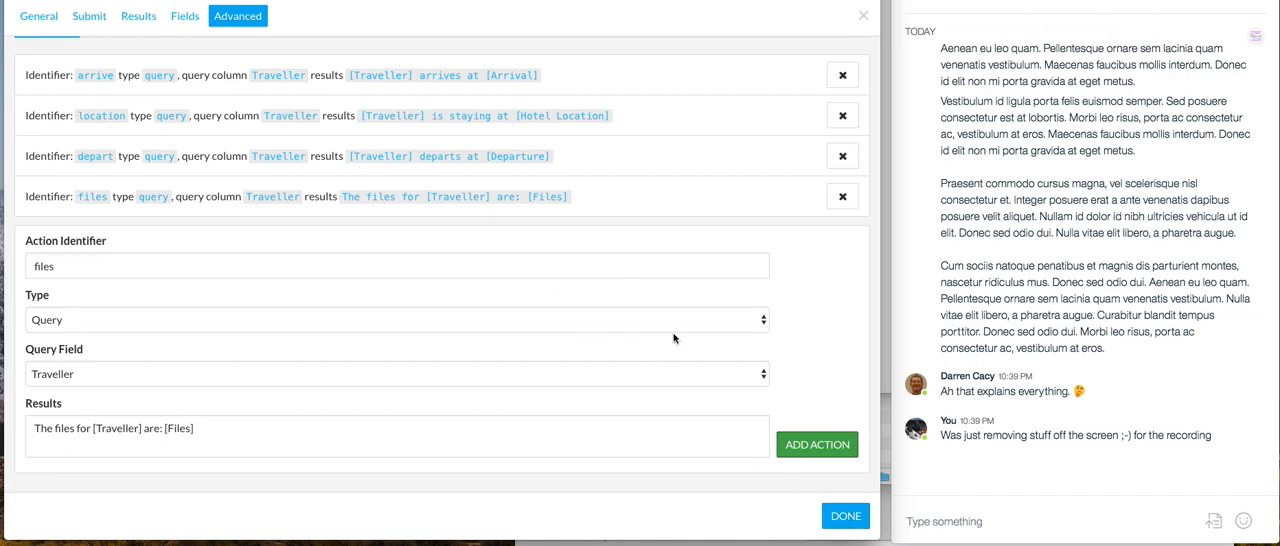
click(845, 516)
In the team chat, send the /buzzy command with the files action and the first traveller's name
click(950, 524)
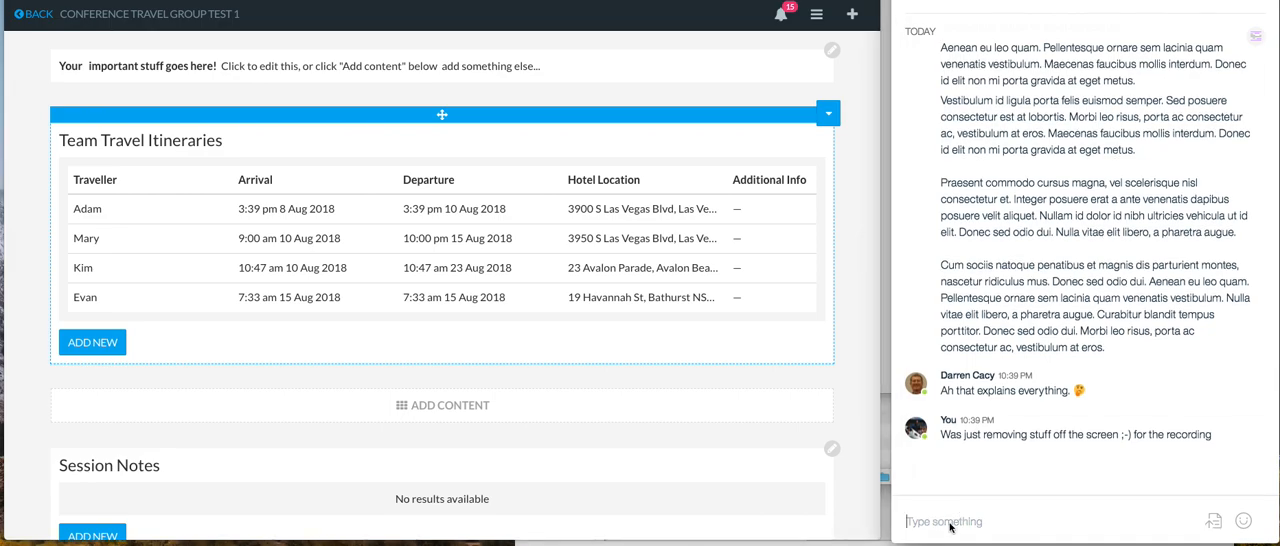
text(/)
key(BackSpace)
key(BackSpace)
text(/)
click(946, 482)
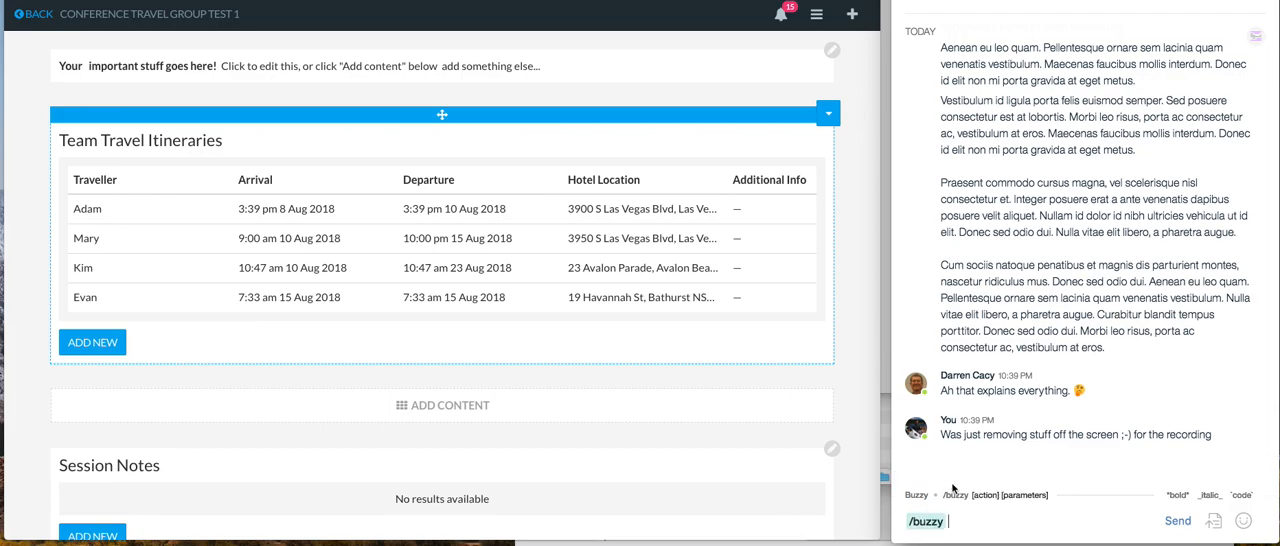
text(files Adam)
click(1182, 522)
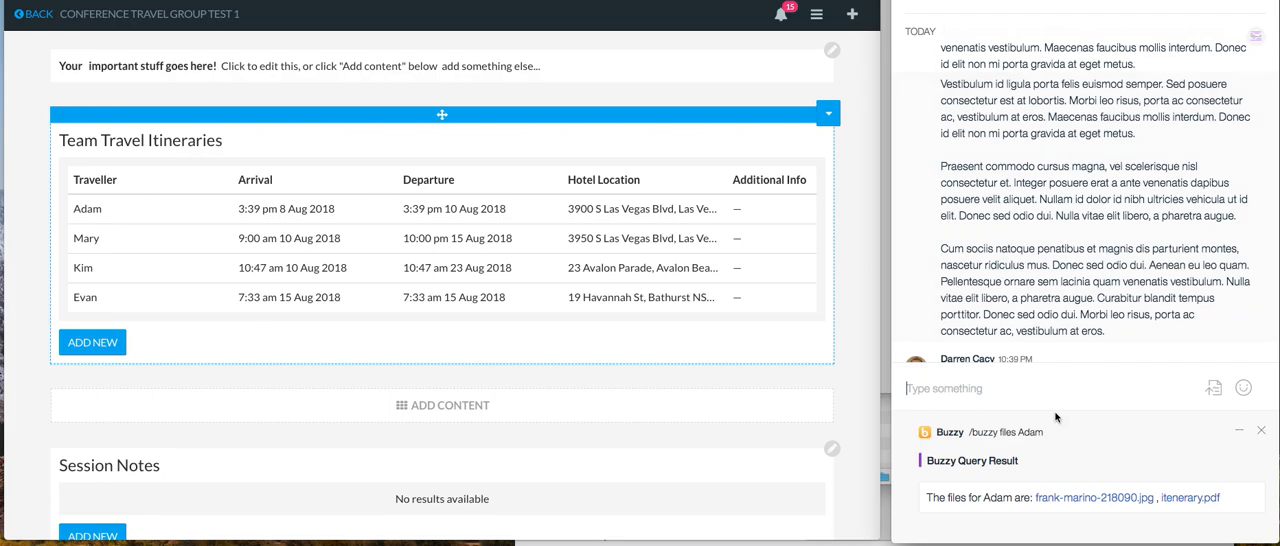
scroll(1068, 297, down, 2)
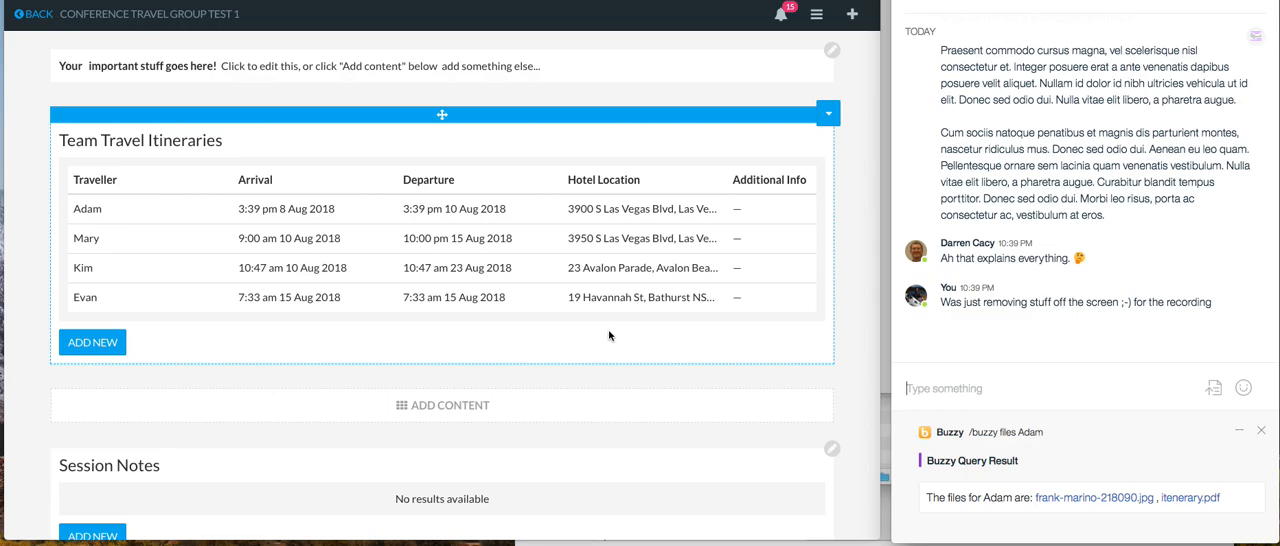
key(super+Tab)
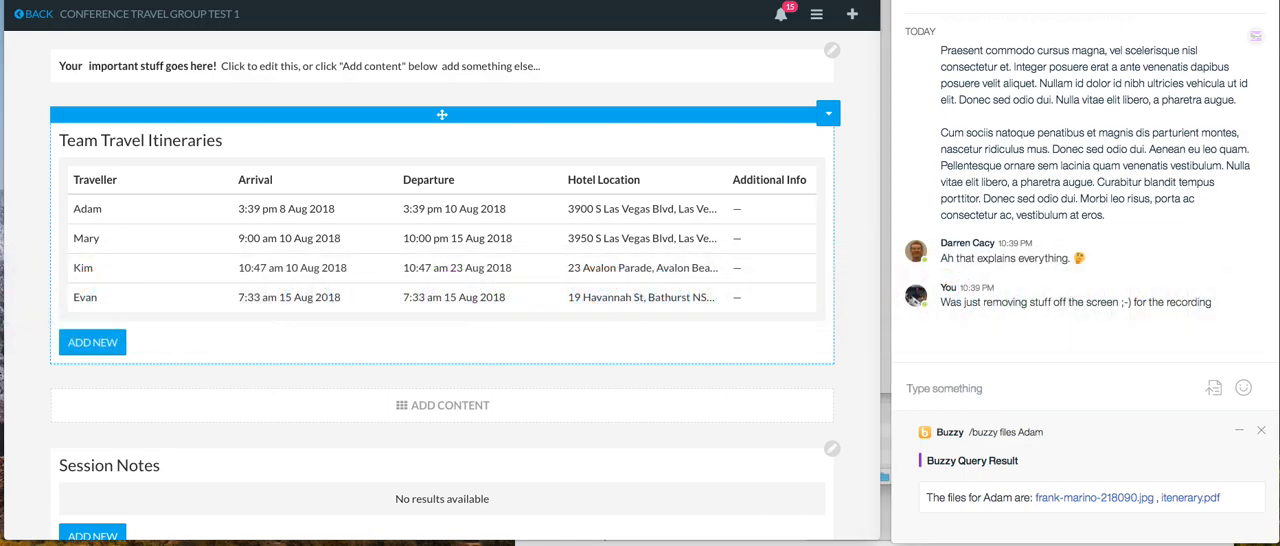